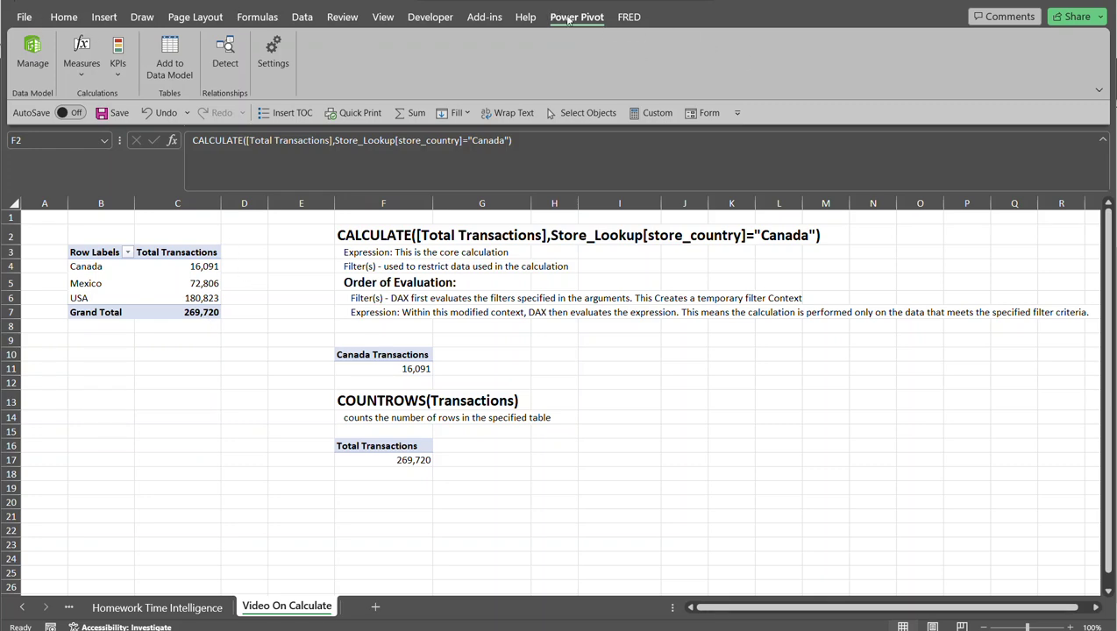
# Open the data model in Power Pivot and review the table relationships in Diagram View before returning to Data View.
pyautogui.click(32, 46)
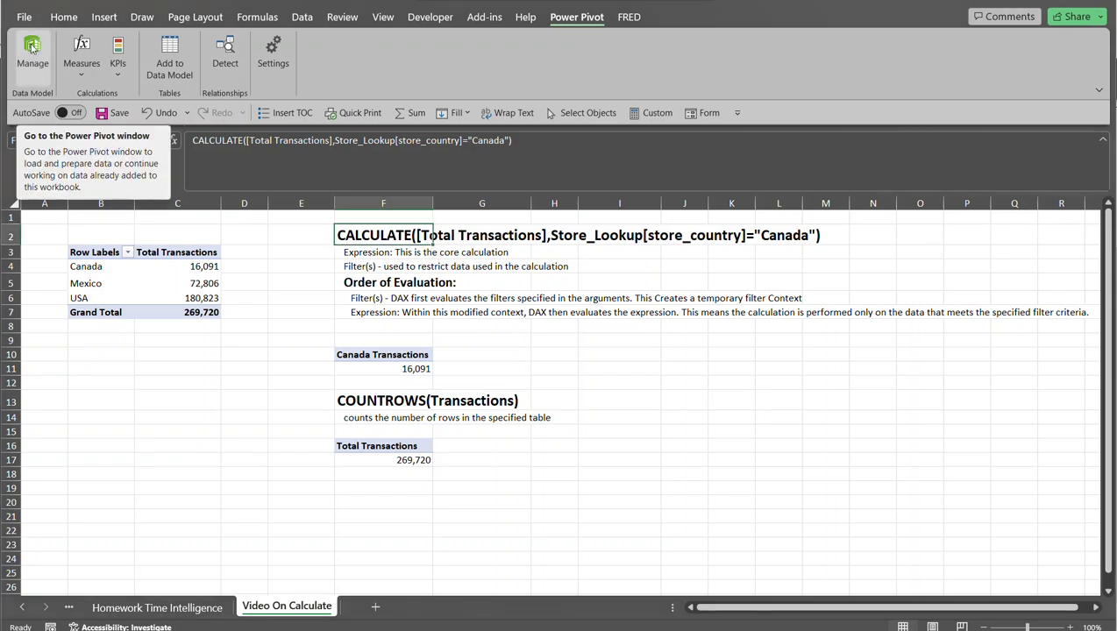
pyautogui.click(29, 75)
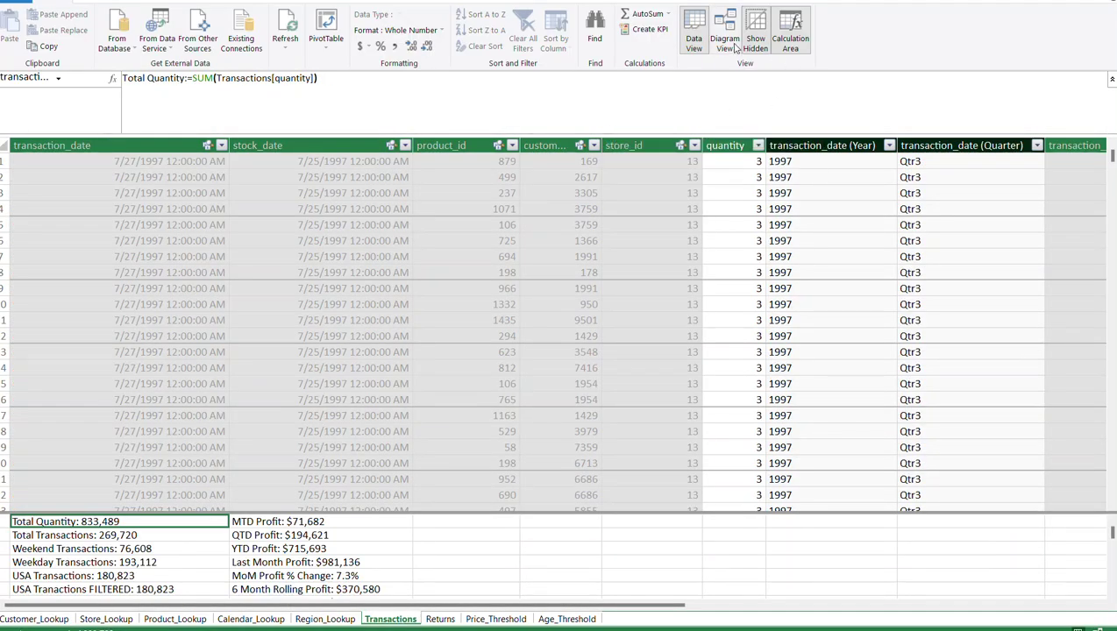
pyautogui.click(735, 47)
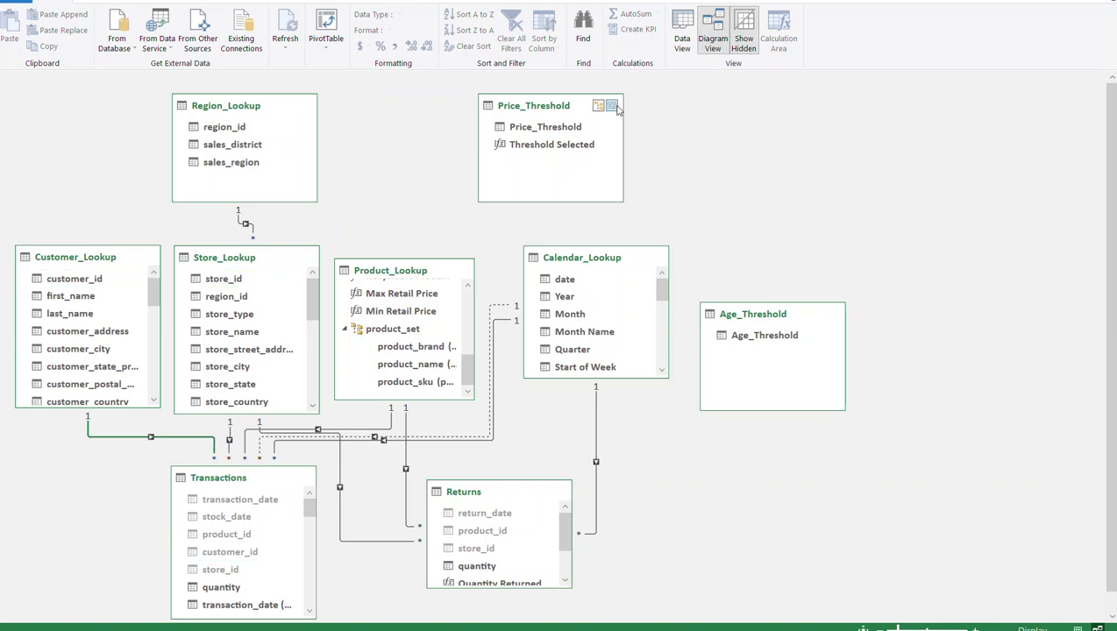
pyautogui.click(682, 41)
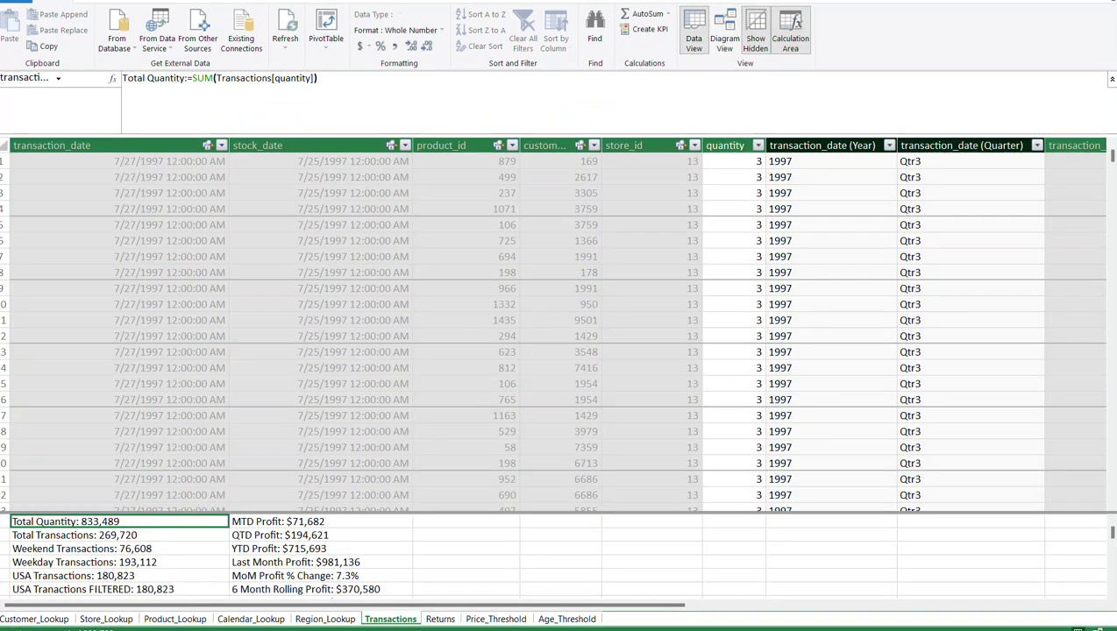
# Switch to the Excel workbook and examine which Customer_Lookup and Transactions fields feed the PivotTable of transactions by country.
pyautogui.moveTo(349, 626)
pyautogui.click(274, 570)
pyautogui.click(316, 268)
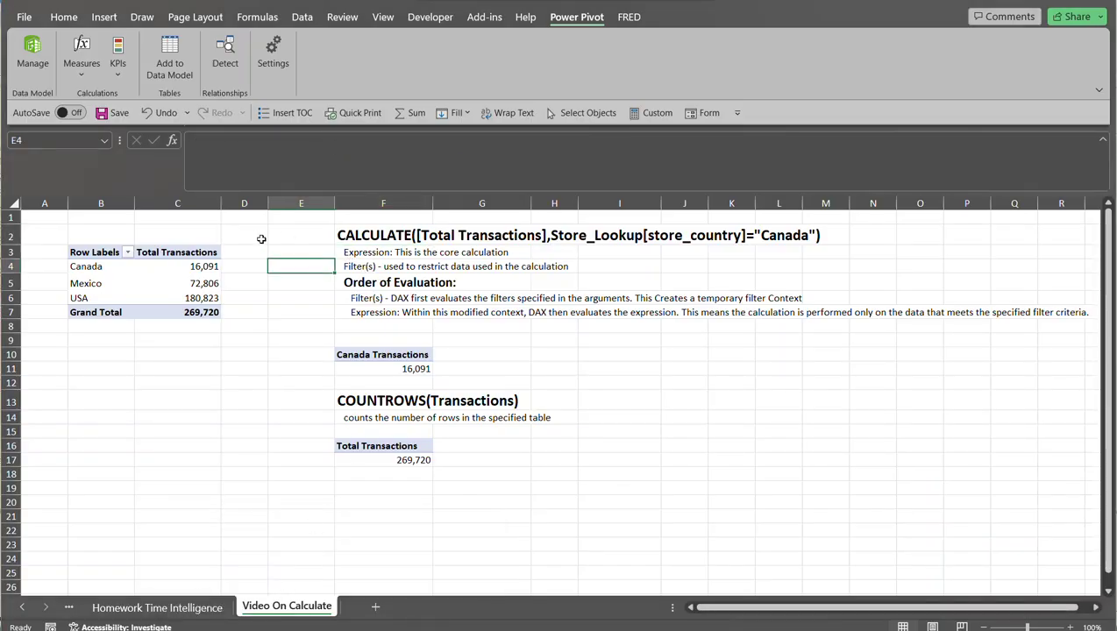
pyautogui.click(168, 267)
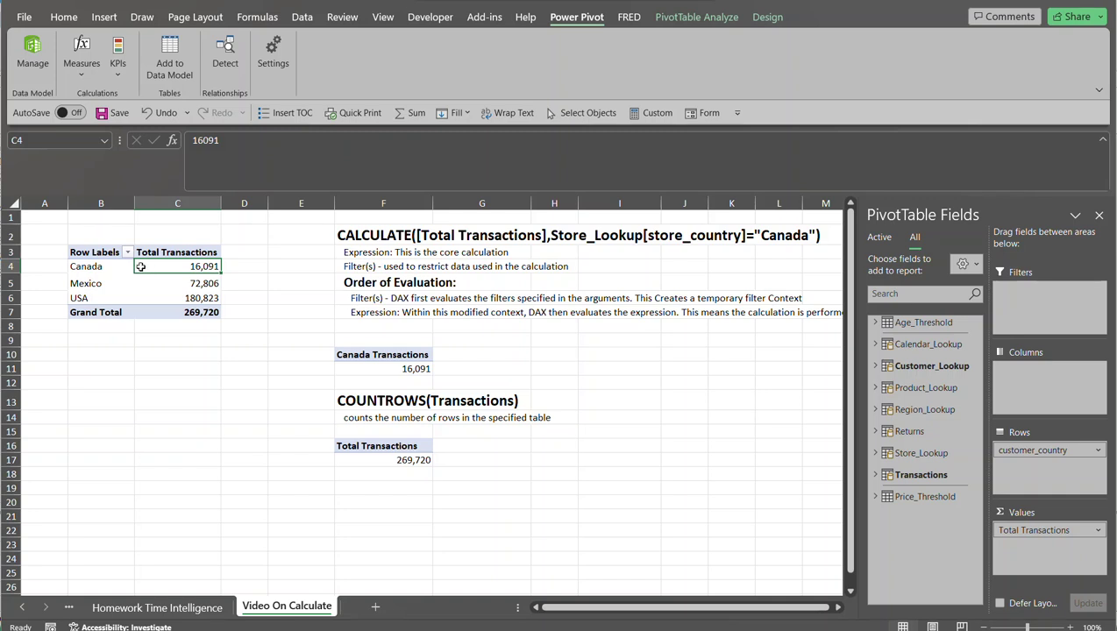
pyautogui.moveTo(178, 279)
pyautogui.moveTo(214, 266)
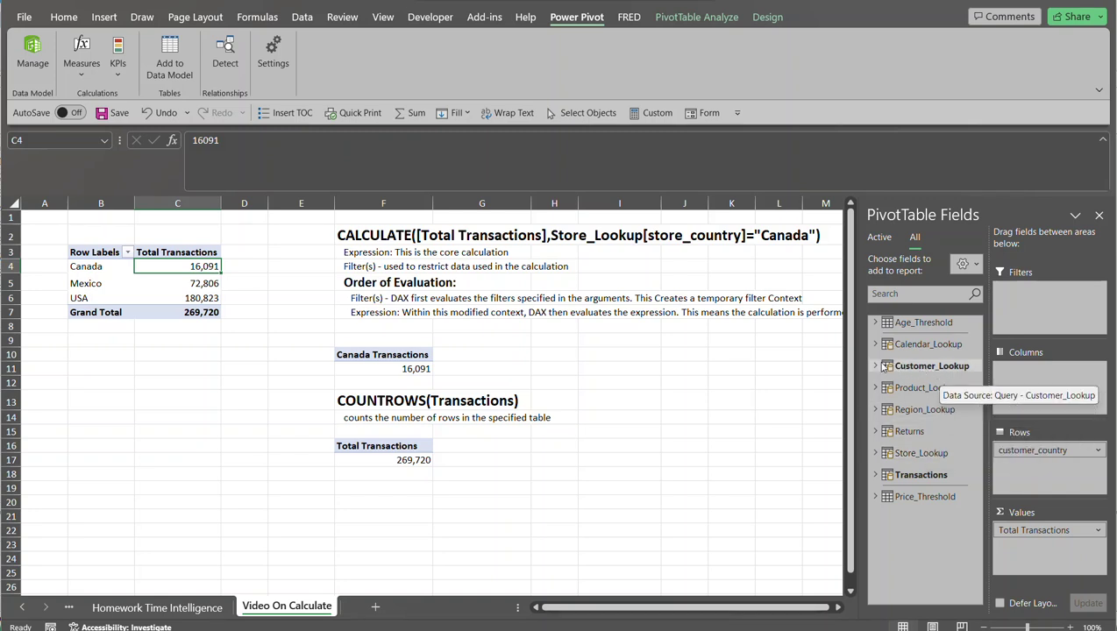
pyautogui.click(876, 367)
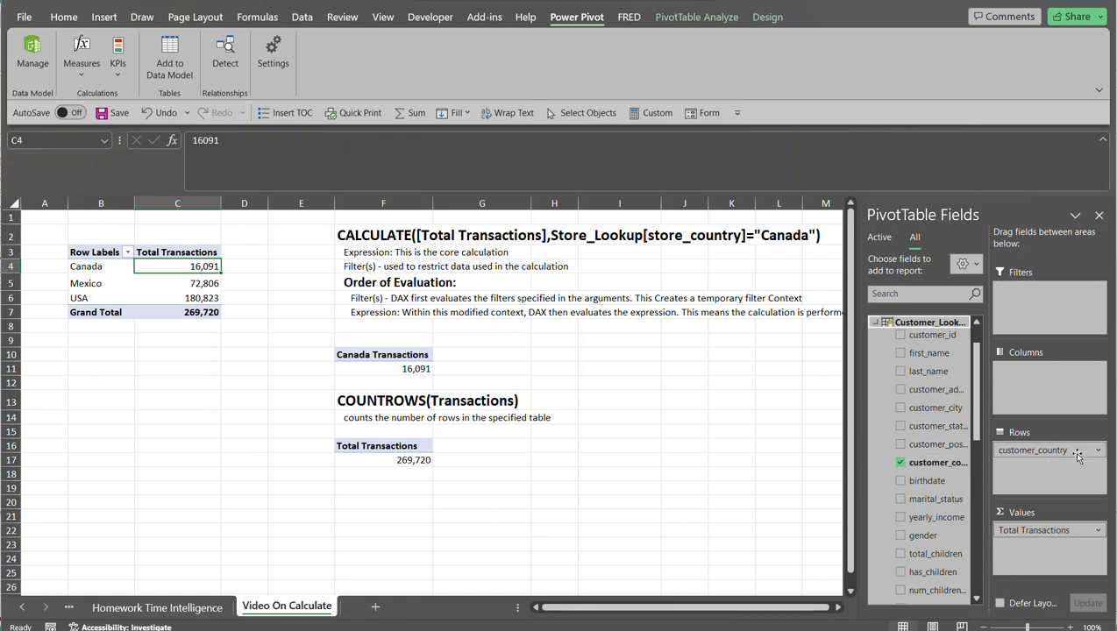
pyautogui.click(875, 323)
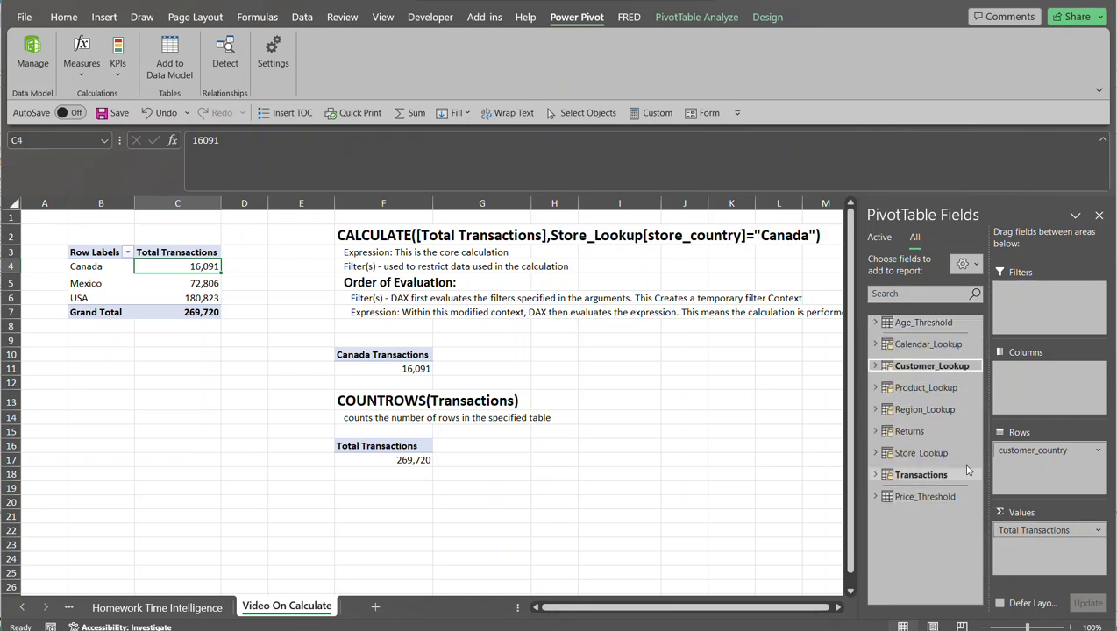
pyautogui.click(876, 476)
pyautogui.moveTo(979, 402); pyautogui.dragTo(979, 427)
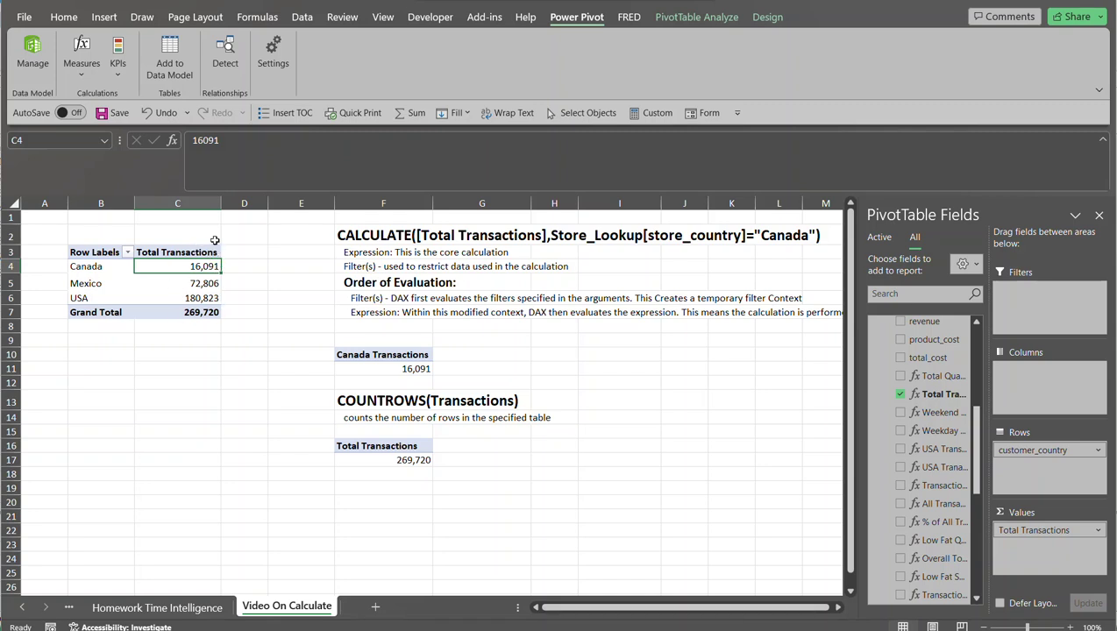
# Inspect the formula of the Total Transactions measure in Manage Measures and close it without editing.
pyautogui.moveTo(201, 312)
pyautogui.click(379, 459)
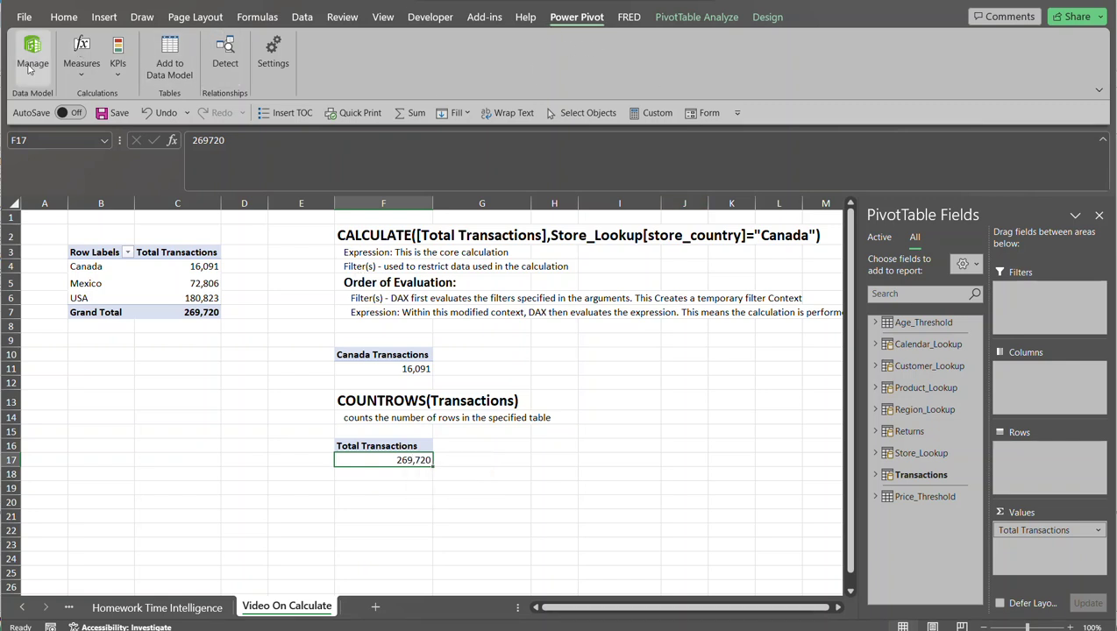
pyautogui.click(95, 67)
pyautogui.click(127, 119)
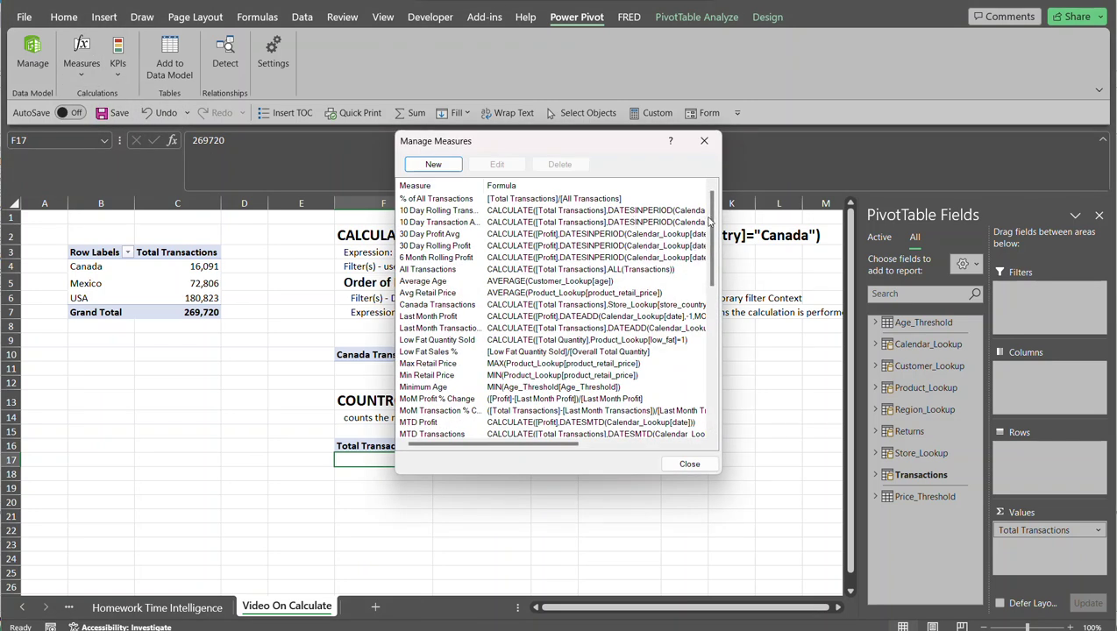
pyautogui.moveTo(712, 216); pyautogui.dragTo(709, 324)
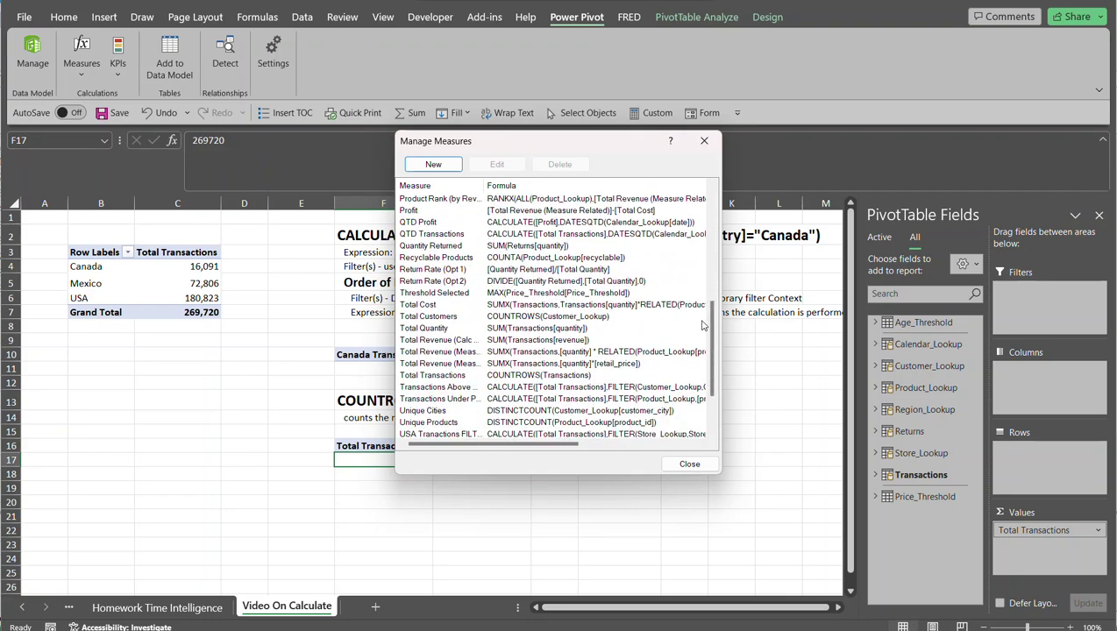
pyautogui.click(454, 376)
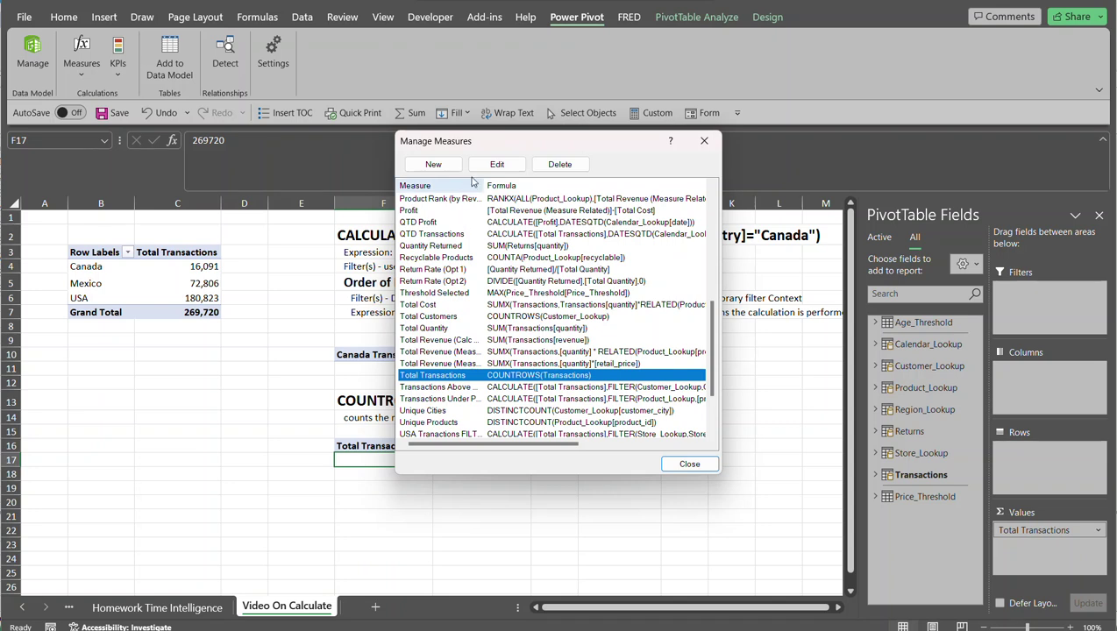
pyautogui.click(474, 166)
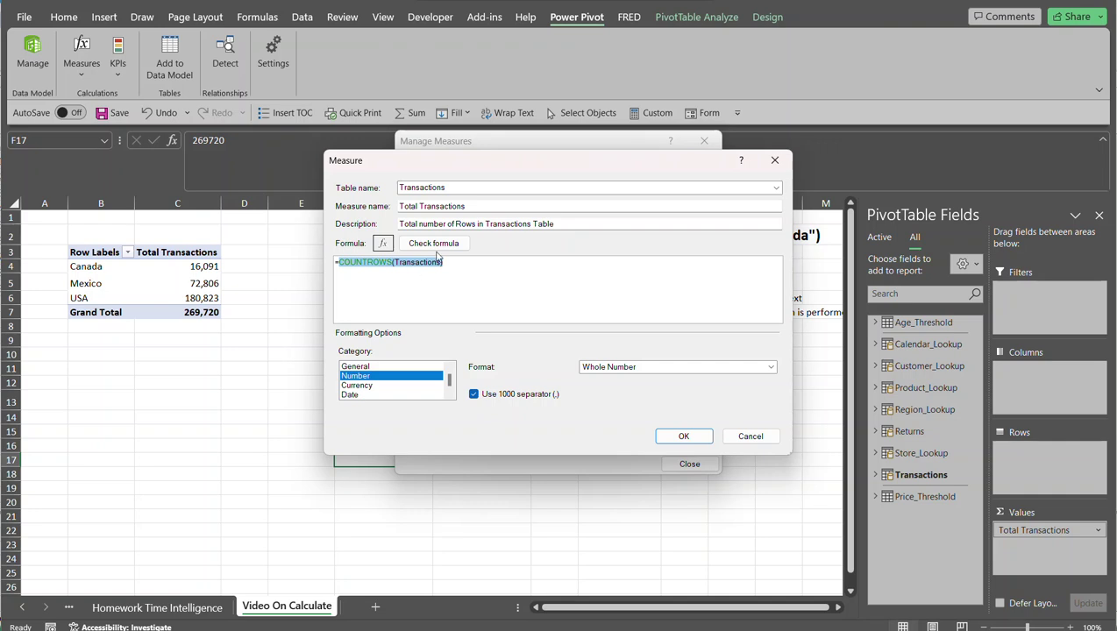
pyautogui.click(774, 160)
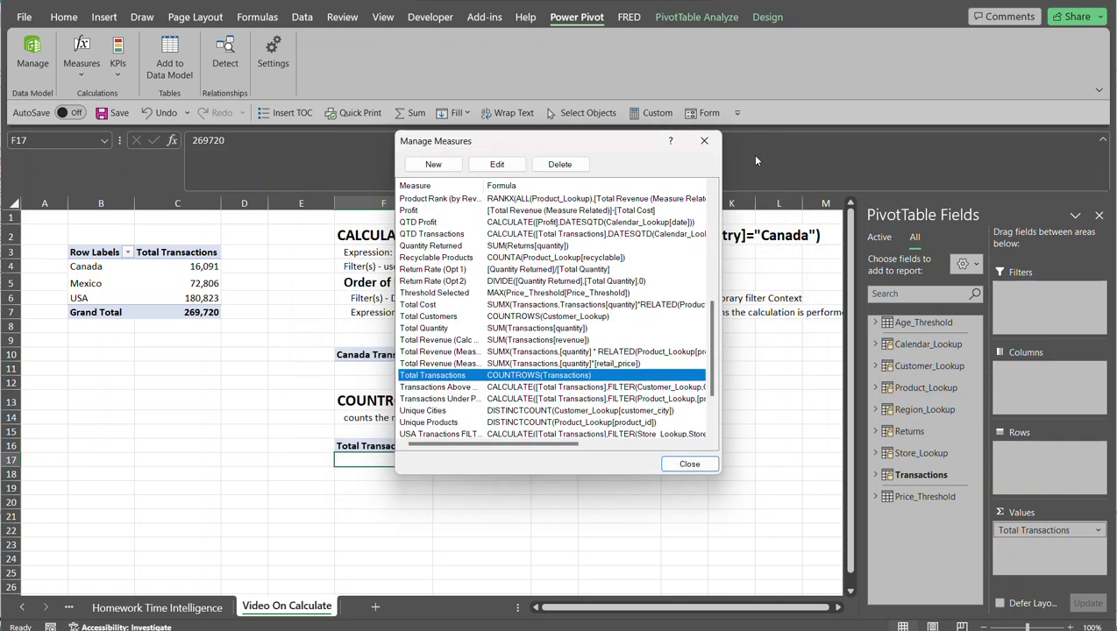
pyautogui.click(703, 140)
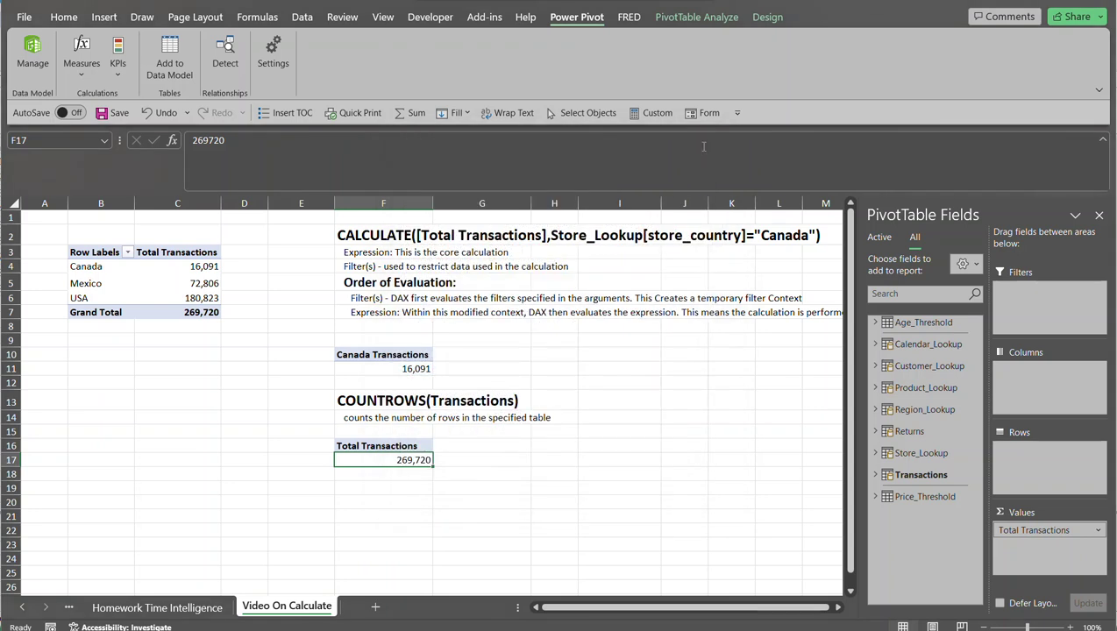
# Switch to Power Pivot and go to the last row of the Transactions table to check its row count.
pyautogui.click(392, 418)
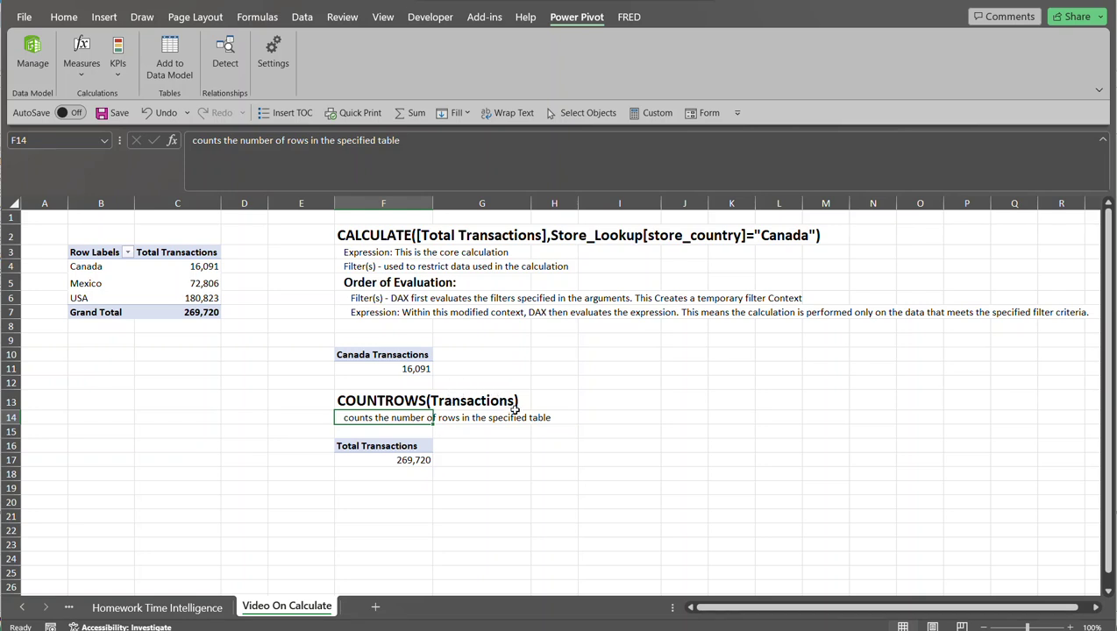
pyautogui.moveTo(295, 630)
pyautogui.click(412, 574)
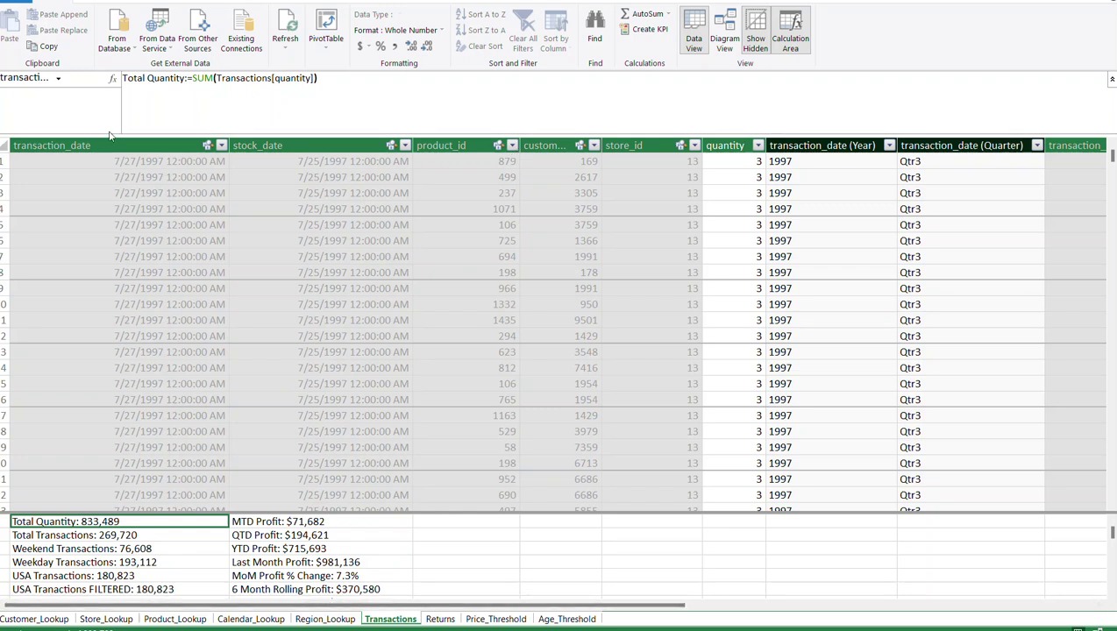
pyautogui.click(92, 157)
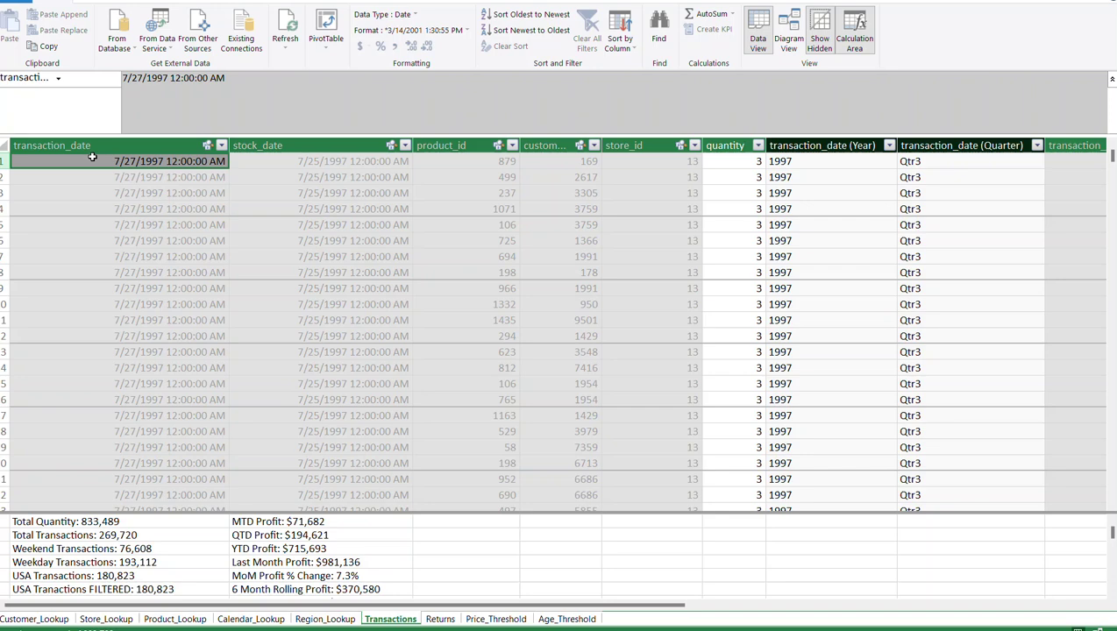
pyautogui.hotkey('ctrl', 'Down')
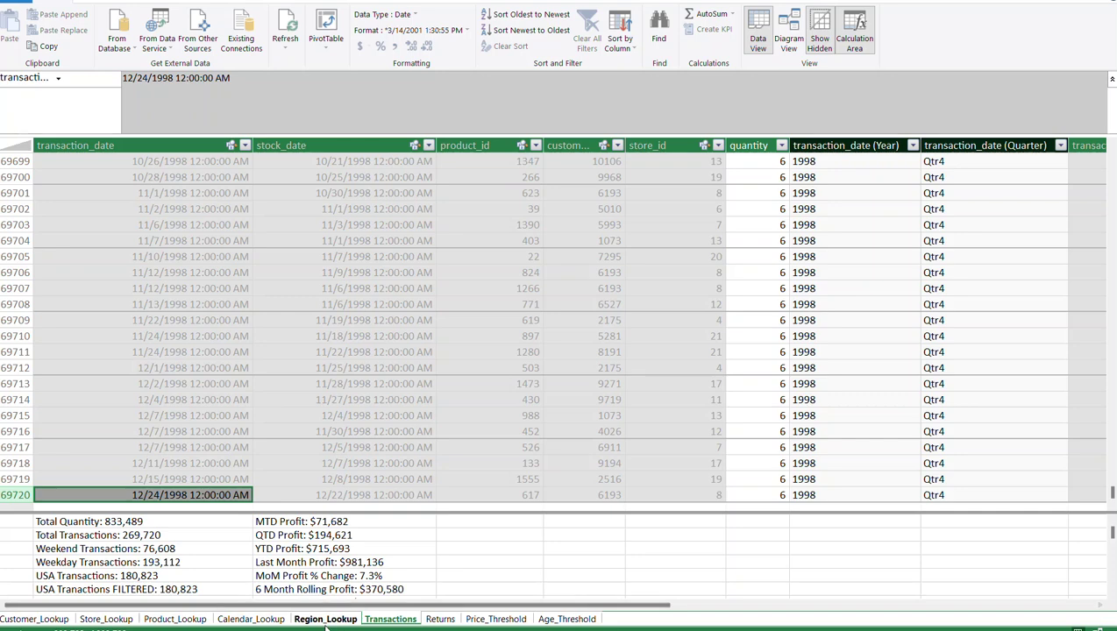
# Switch to the Excel workbook and read the Expression note under Order of Evaluation in cell F7.
pyautogui.click(286, 605)
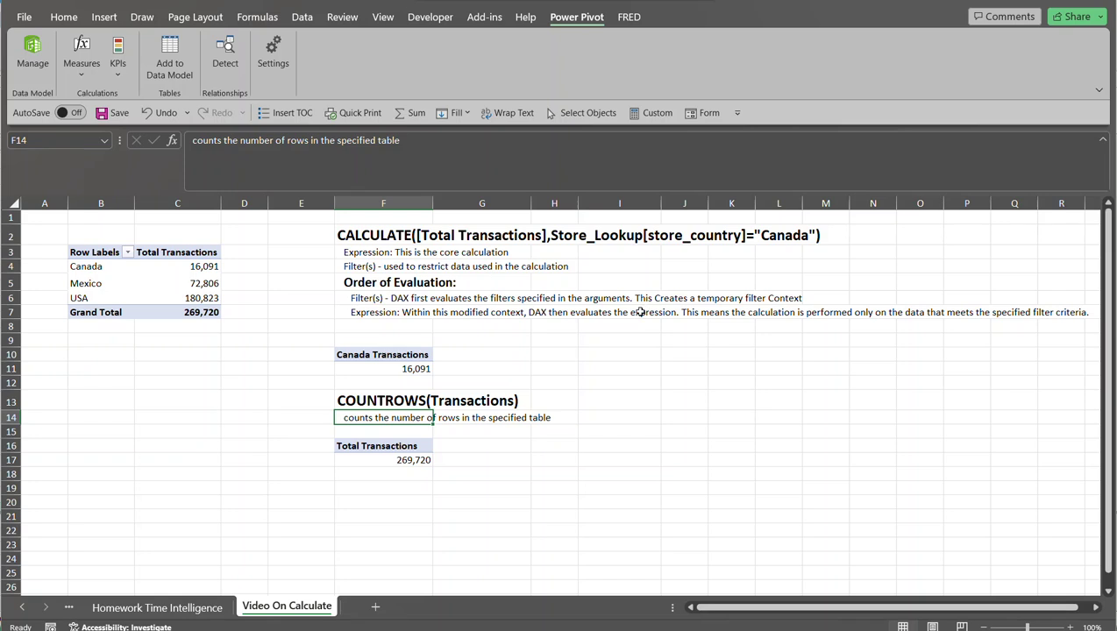
pyautogui.click(640, 312)
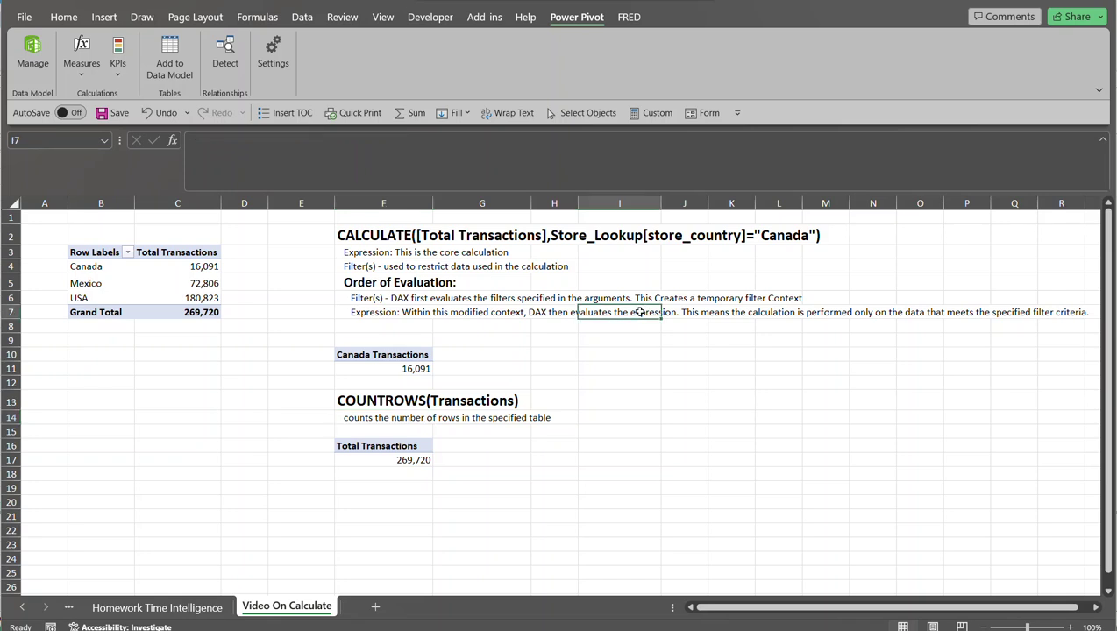
pyautogui.click(373, 311)
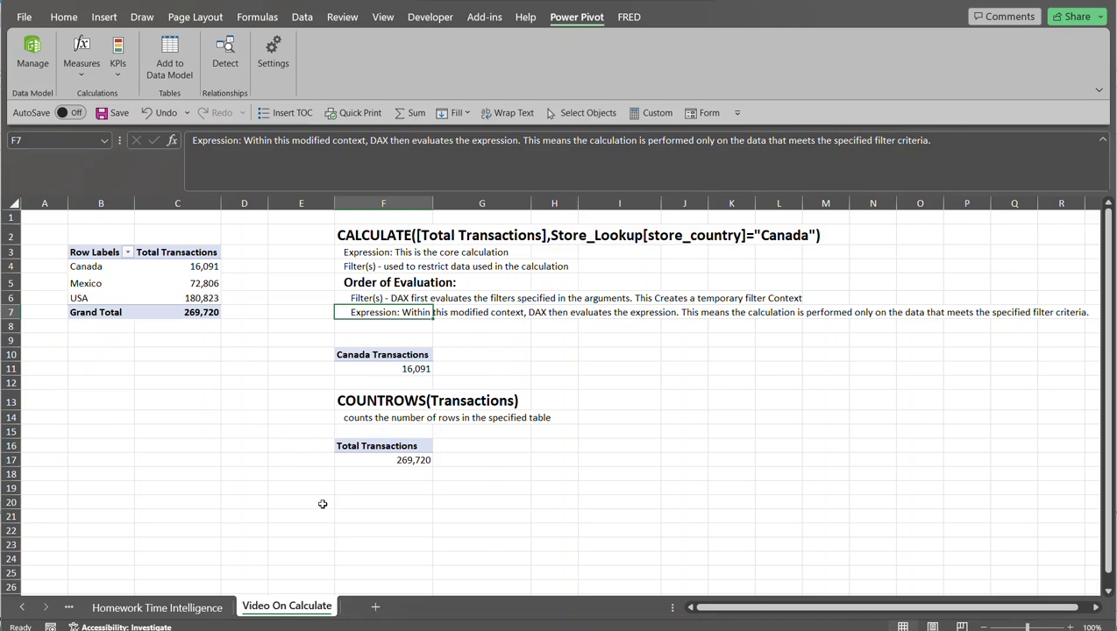
# Switch to Power Pivot and examine the relationship between the Store_Lookup and Transactions tables in Diagram View.
pyautogui.moveTo(260, 630)
pyautogui.moveTo(412, 630)
pyautogui.click(412, 605)
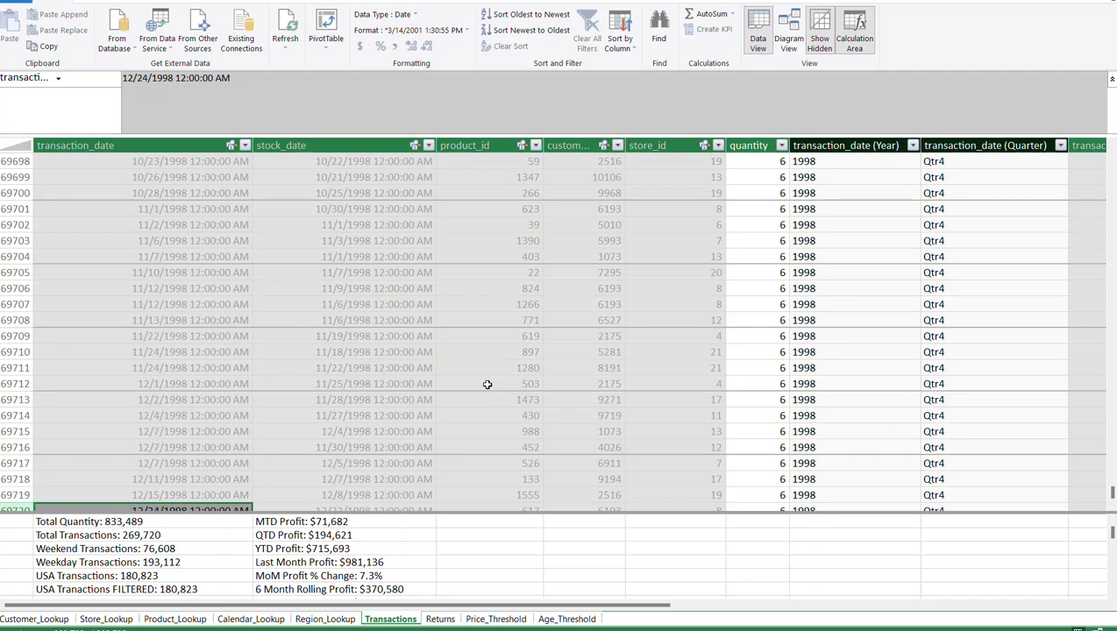
pyautogui.click(800, 32)
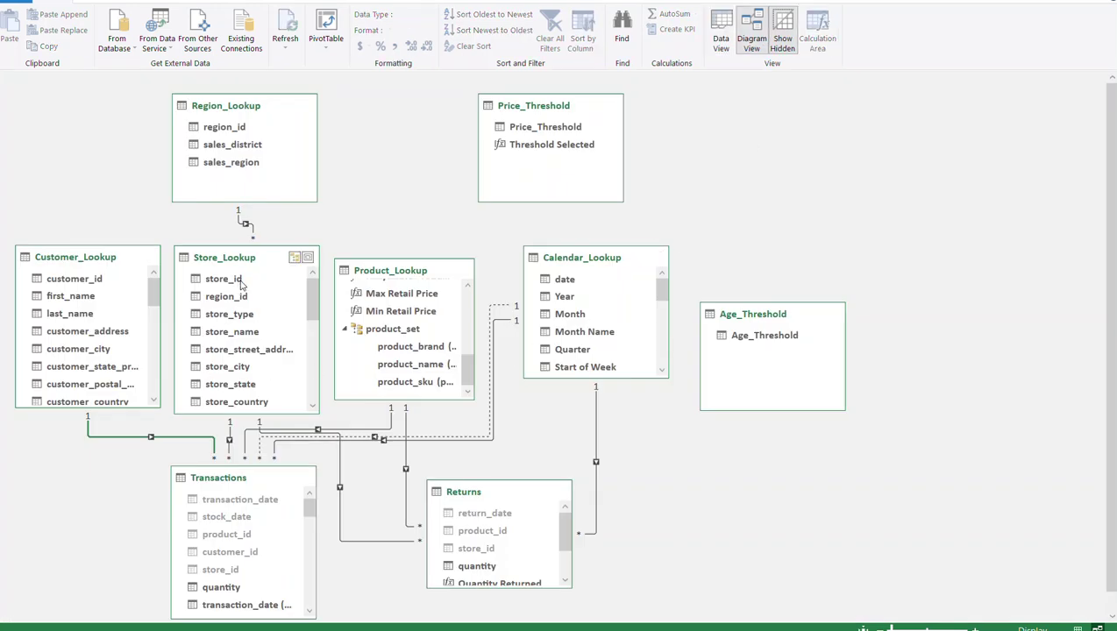
pyautogui.click(230, 430)
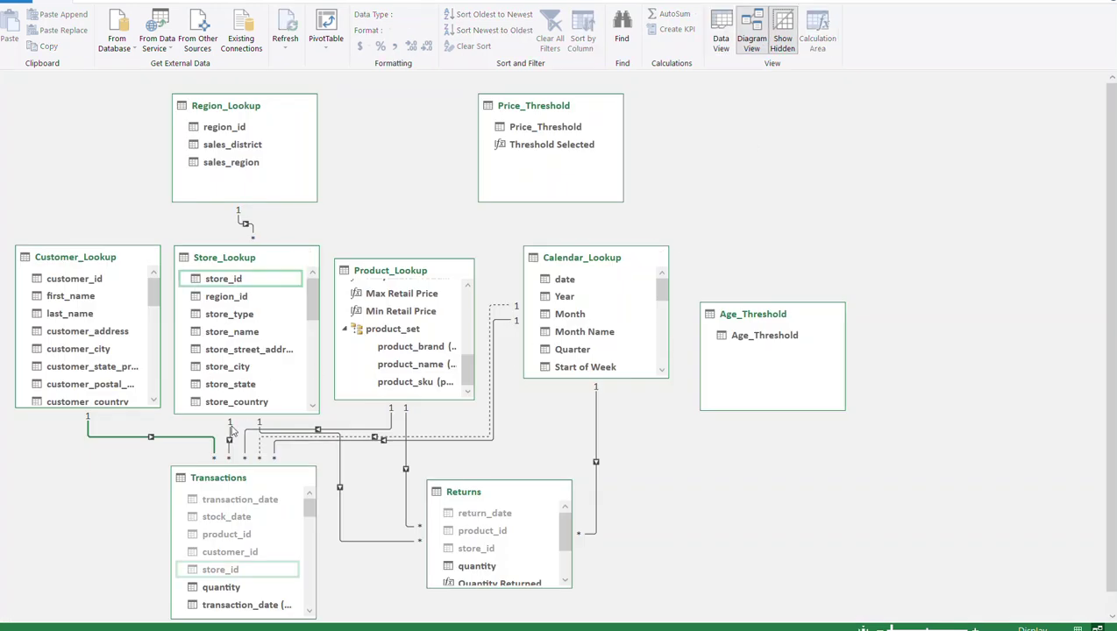
pyautogui.click(279, 430)
pyautogui.click(260, 416)
pyautogui.moveTo(317, 624)
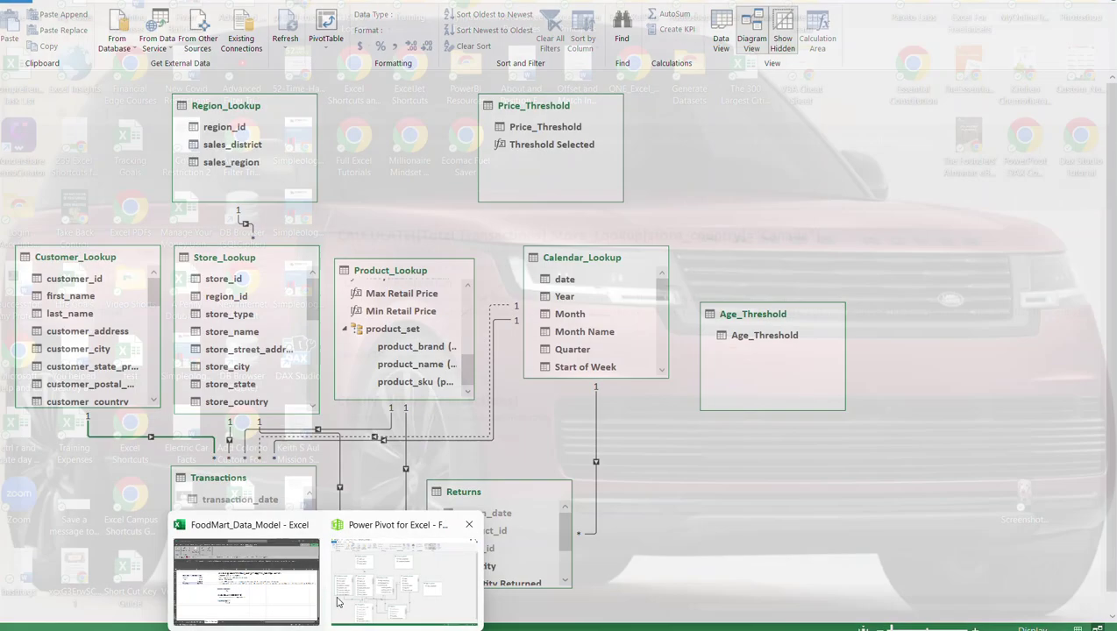
pyautogui.click(338, 602)
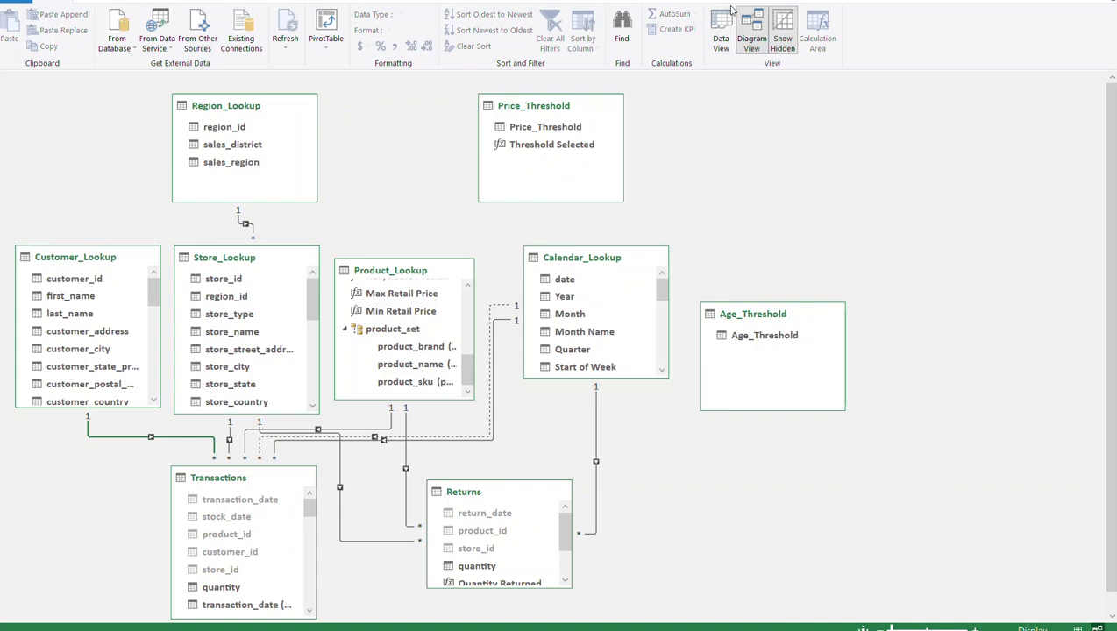
# In Data View, filter the Store_Lookup table's store_country column to CANADA and select the store_id column.
pyautogui.click(725, 26)
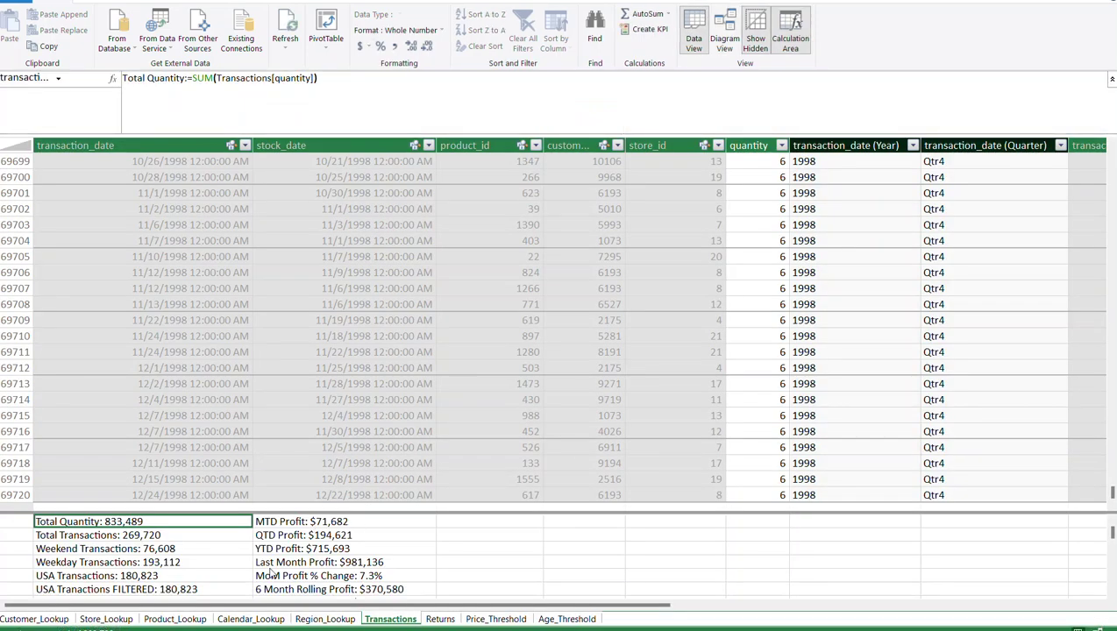
pyautogui.click(106, 619)
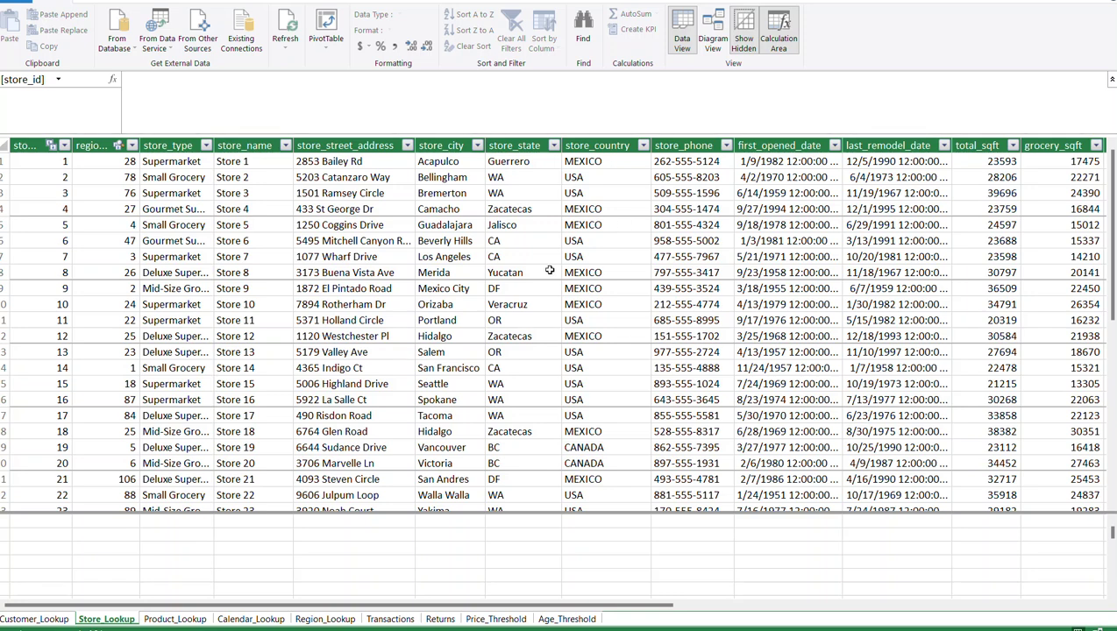
pyautogui.click(644, 145)
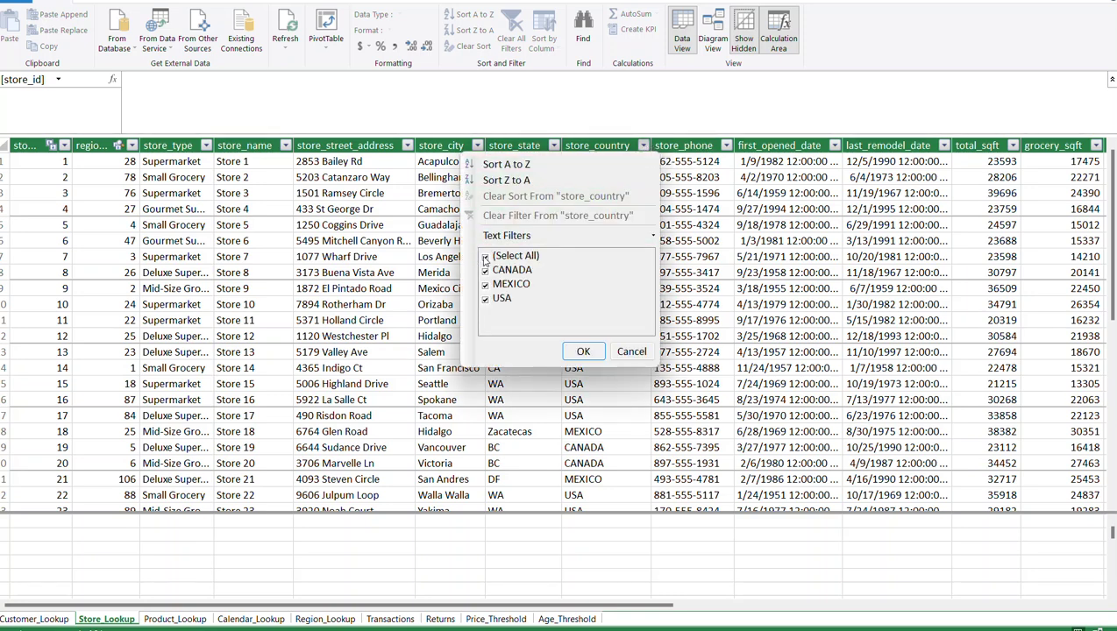
pyautogui.click(485, 256)
pyautogui.click(485, 272)
pyautogui.click(590, 352)
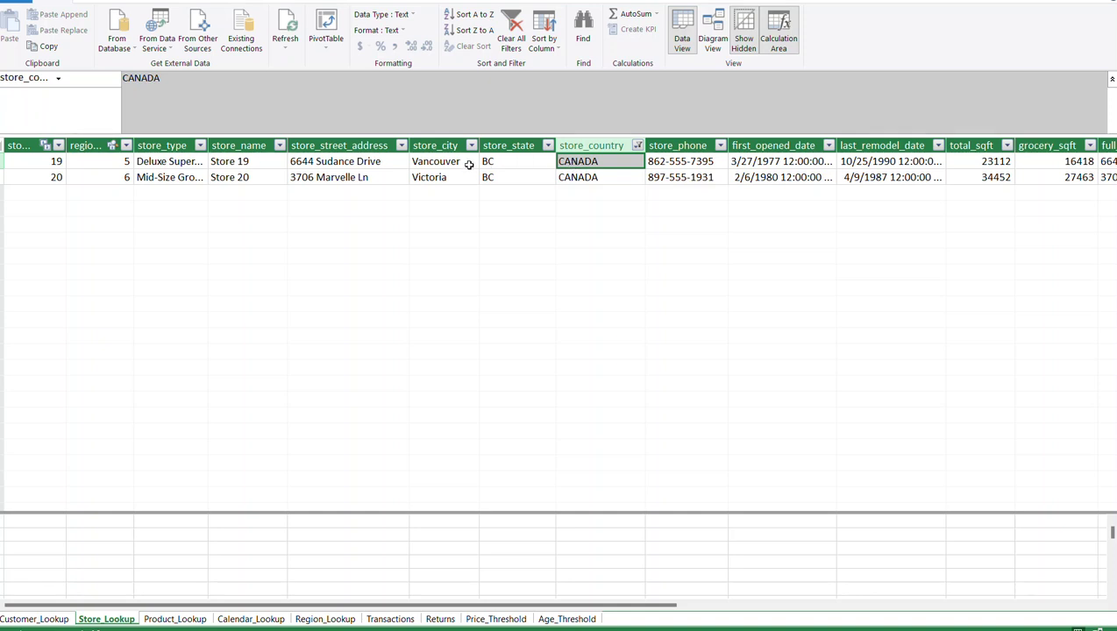
pyautogui.click(41, 144)
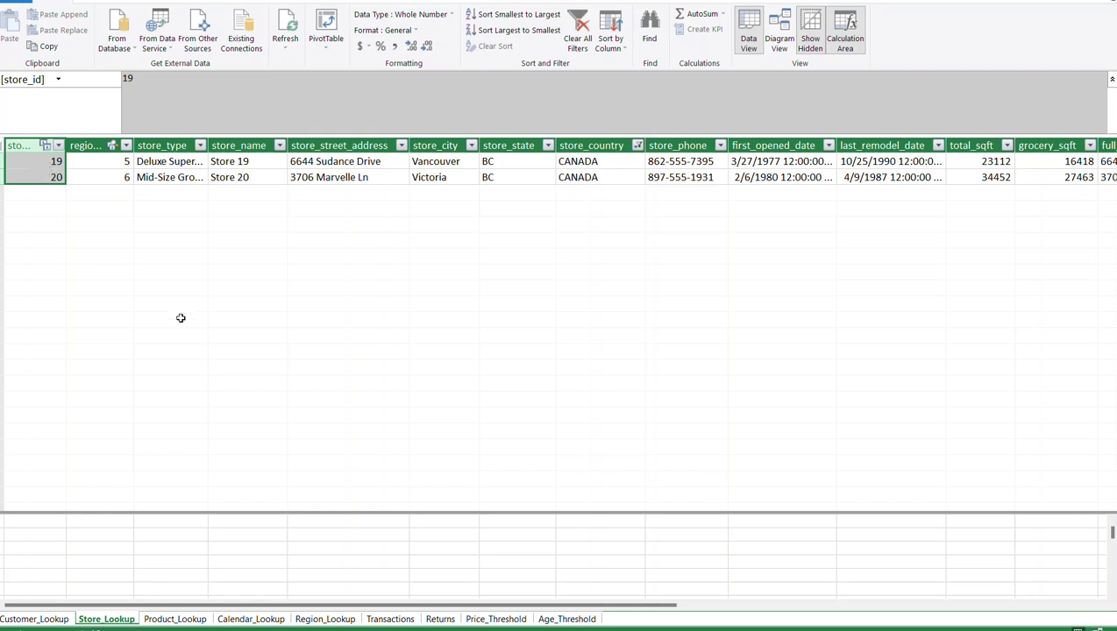
# Filter the Transactions table's store_id column to stores 19 and 20.
pyautogui.click(386, 619)
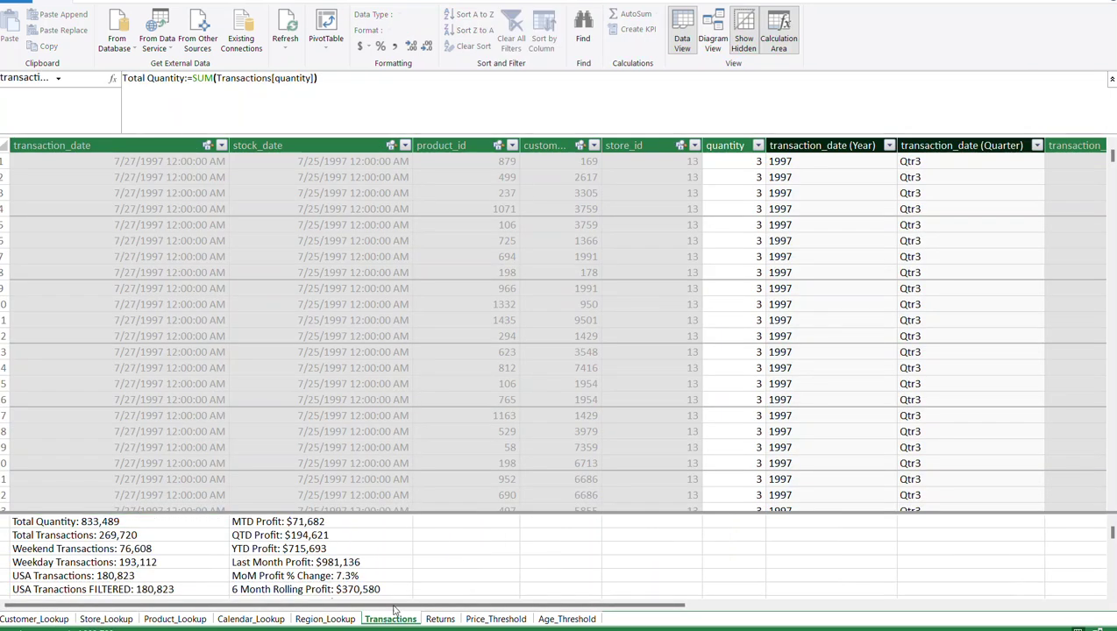
pyautogui.click(695, 145)
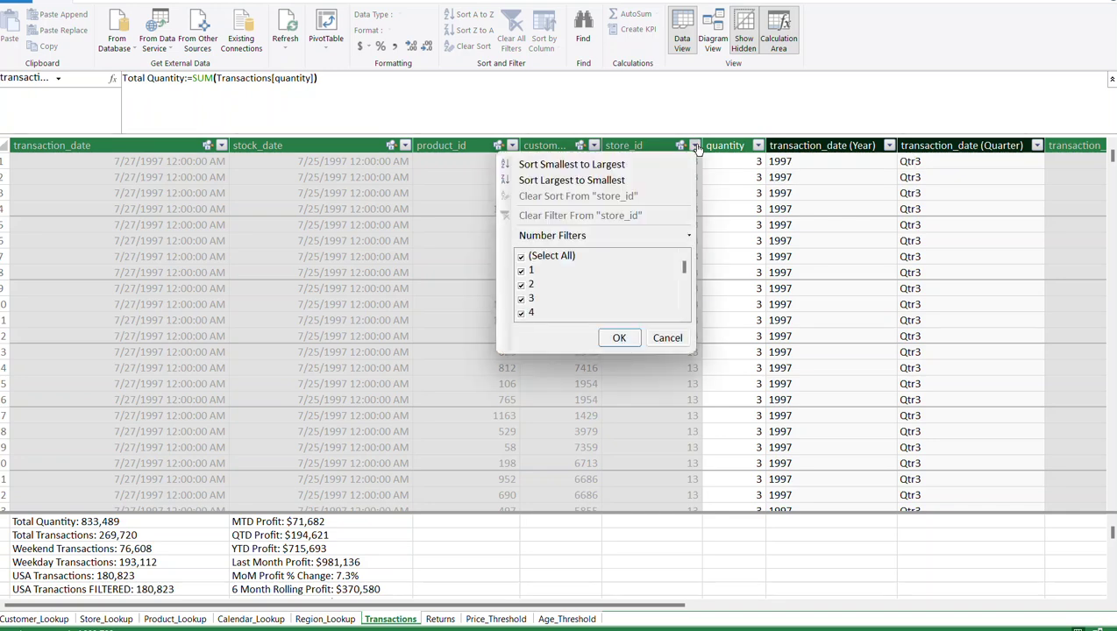
pyautogui.click(523, 257)
pyautogui.moveTo(686, 267); pyautogui.dragTo(681, 300)
pyautogui.click(521, 271)
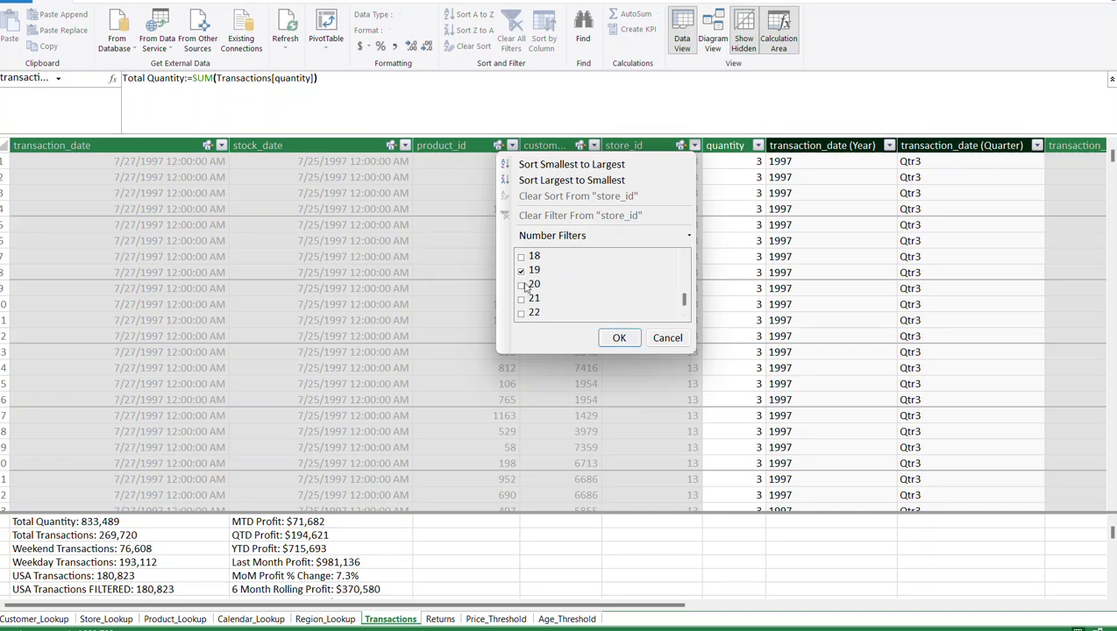
pyautogui.click(618, 338)
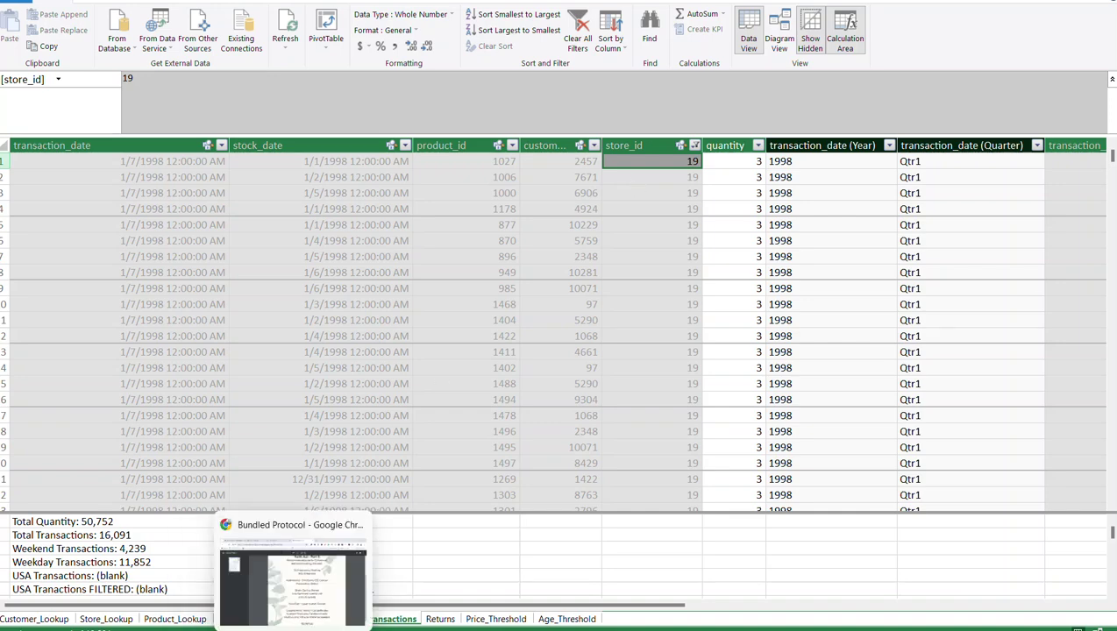
# Switch to the Excel workbook and compare the PivotTable's Canada value with the Canada Transactions result.
pyautogui.moveTo(325, 630)
pyautogui.click(298, 592)
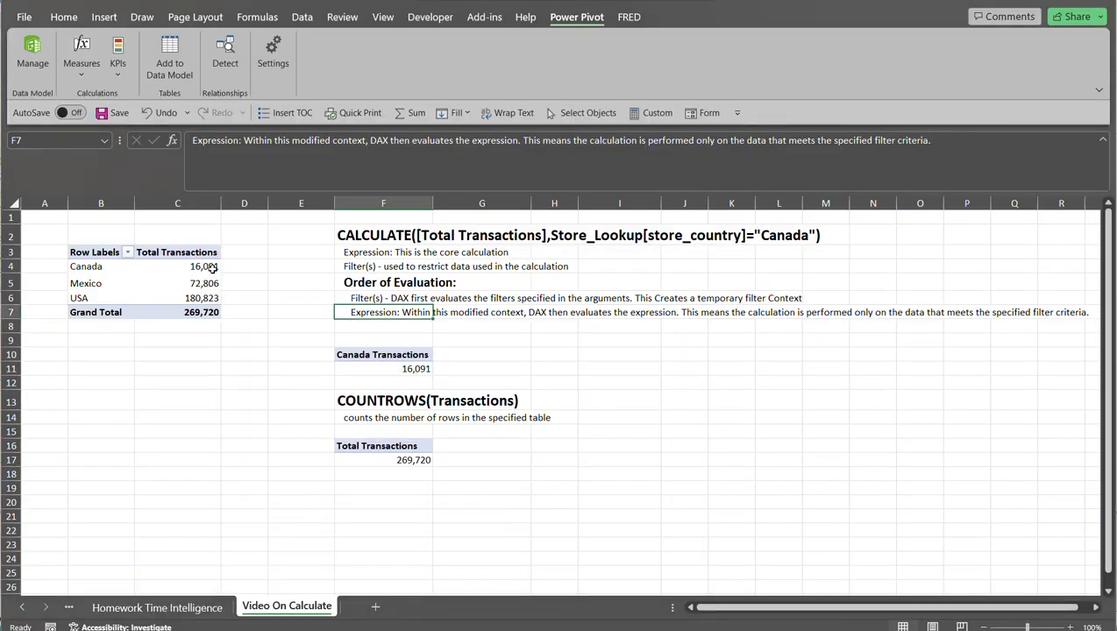
pyautogui.moveTo(213, 265)
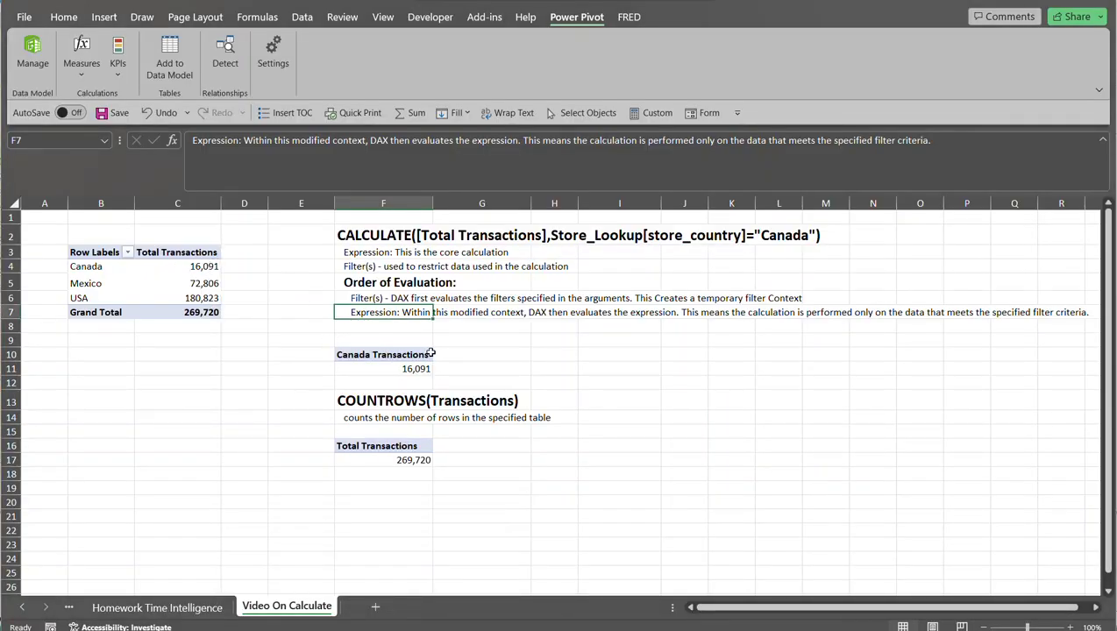